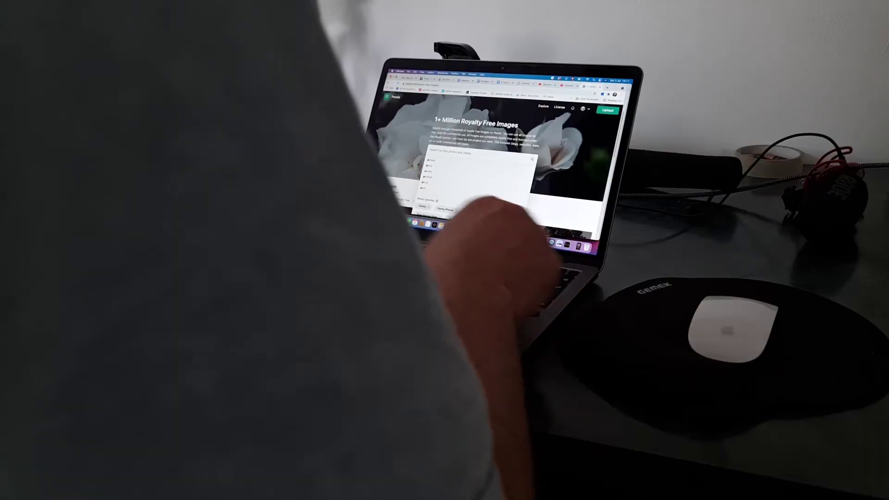
pyautogui.write('family')
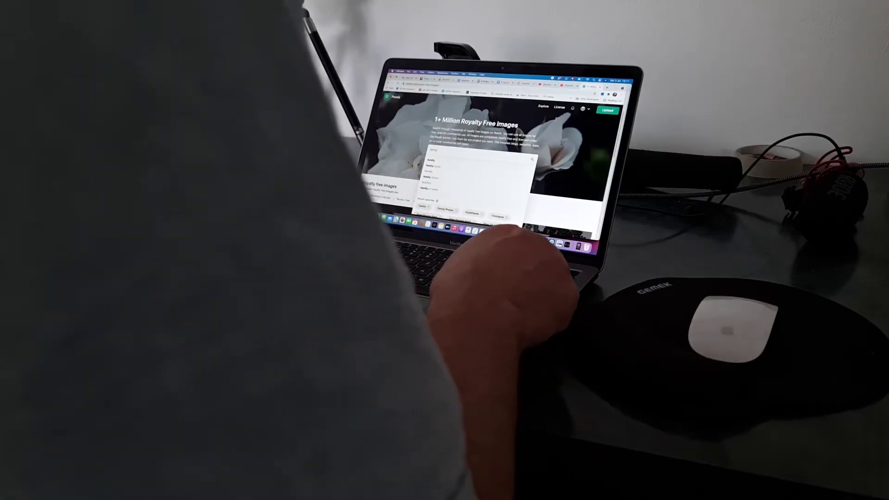
# Step: Run the Pexels search for 'family' and reopen the search bar for a new query
pyautogui.press('Return')
pyautogui.scroll(-3, 500, 167)
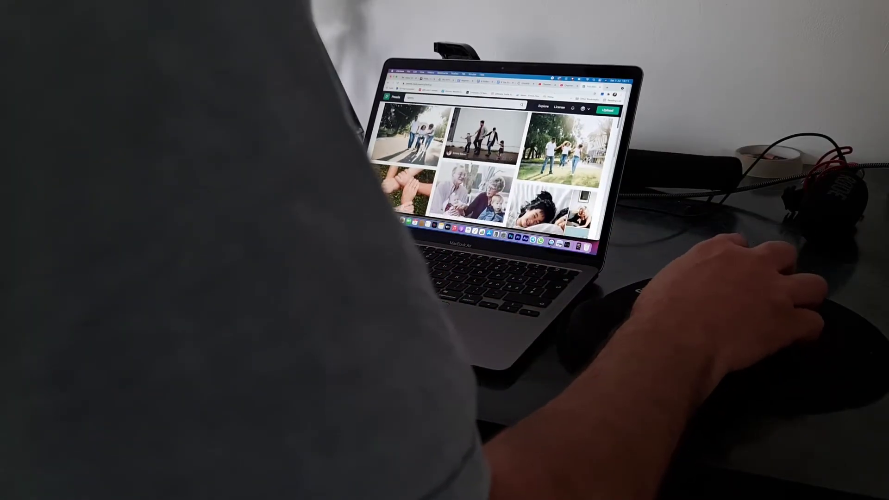
pyautogui.scroll(-3, 500, 167)
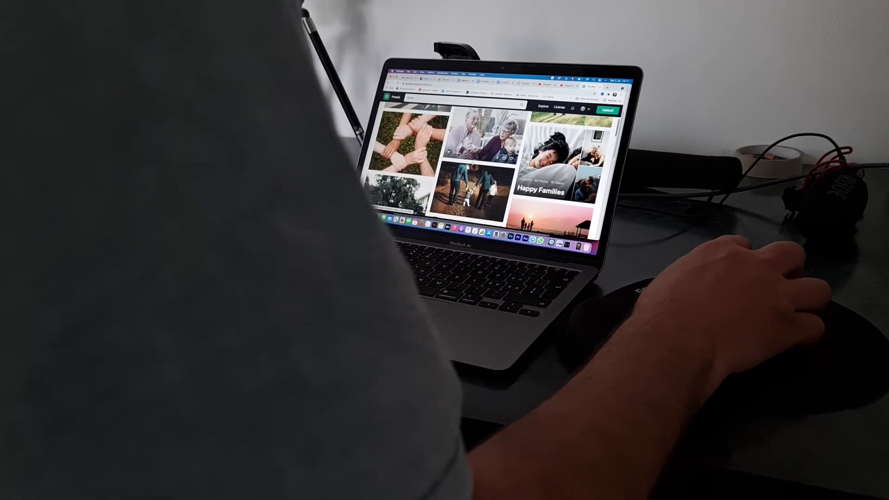
pyautogui.scroll(-3, 500, 166)
pyautogui.scroll(-3, 500, 167)
pyautogui.scroll(-3, 500, 166)
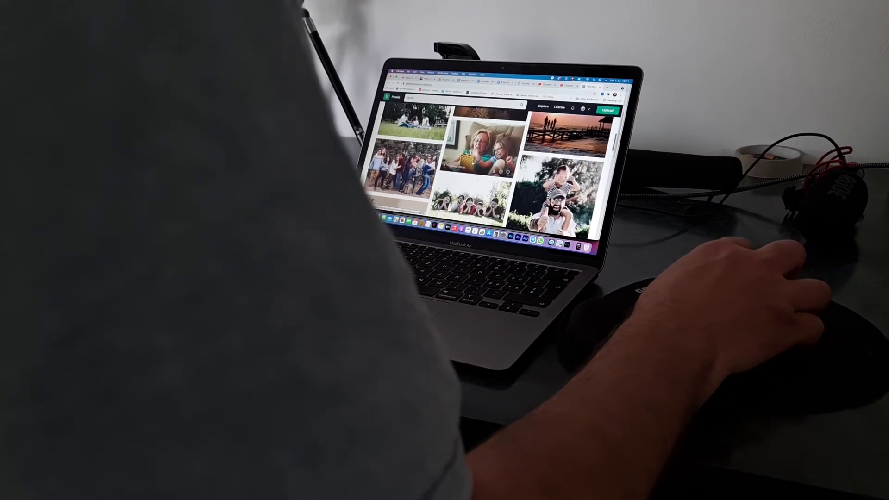
pyautogui.scroll(-3, 500, 167)
pyautogui.scroll(5, 500, 166)
pyautogui.click(458, 104)
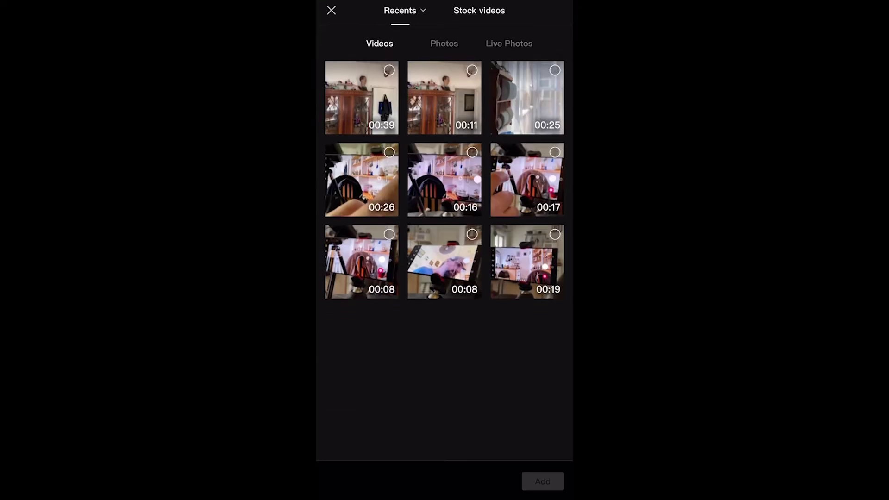
# Step: Add seven photos, including the mountain lake, beach group, family dinner and vintage pair
pyautogui.click(444, 43)
pyautogui.click(361, 97)
pyautogui.click(444, 97)
pyautogui.click(527, 97)
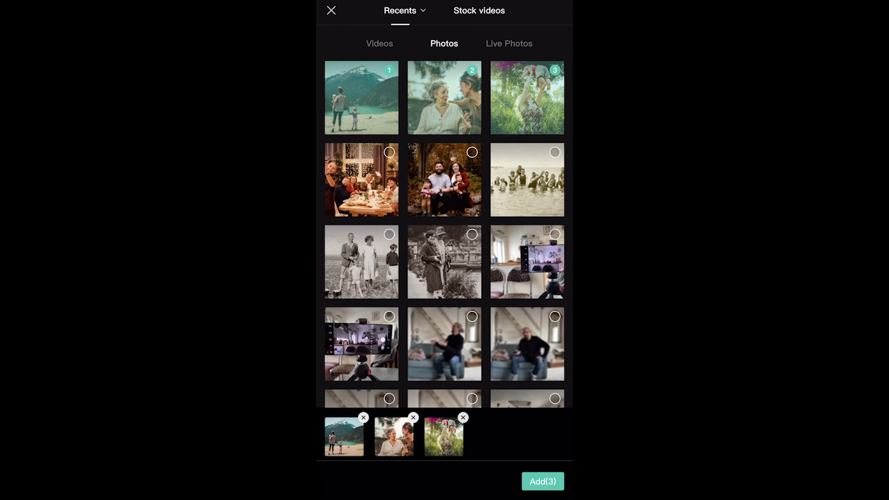
pyautogui.click(528, 180)
pyautogui.click(444, 180)
pyautogui.click(361, 180)
pyautogui.click(443, 262)
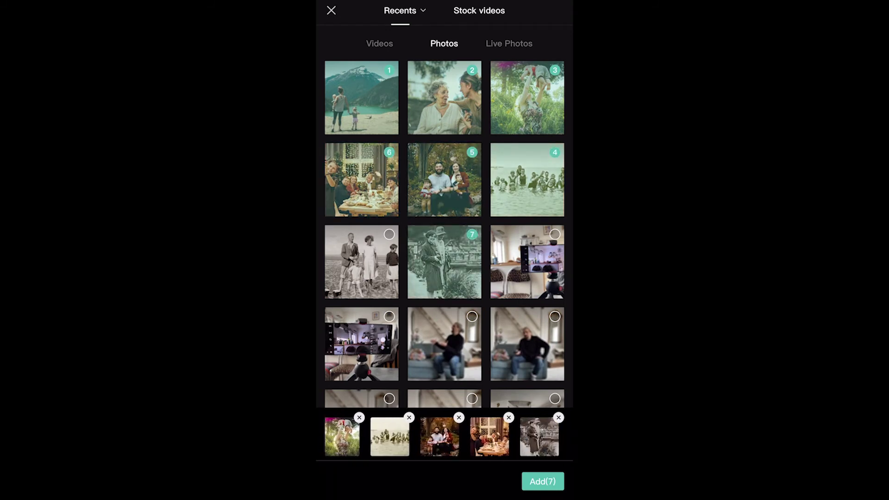
pyautogui.click(543, 481)
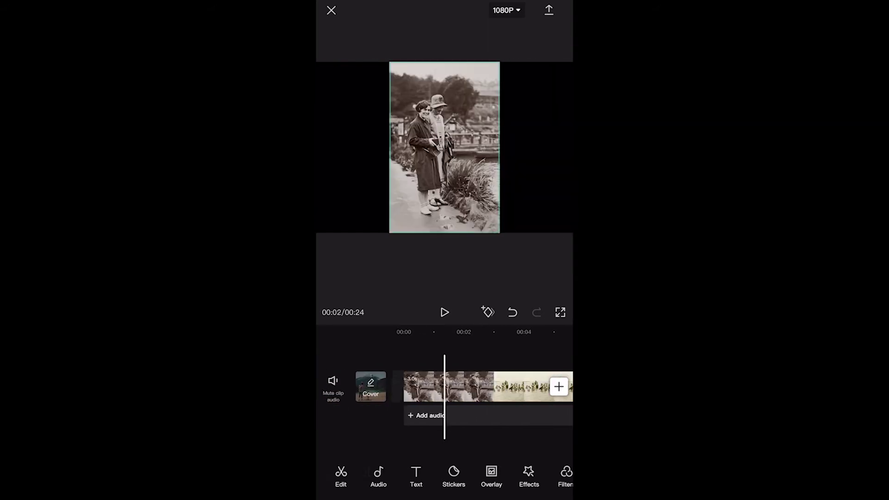
# Step: Apply the 3D Zoom style to the vintage two-person clip and the mountain lake clip
pyautogui.click(452, 387)
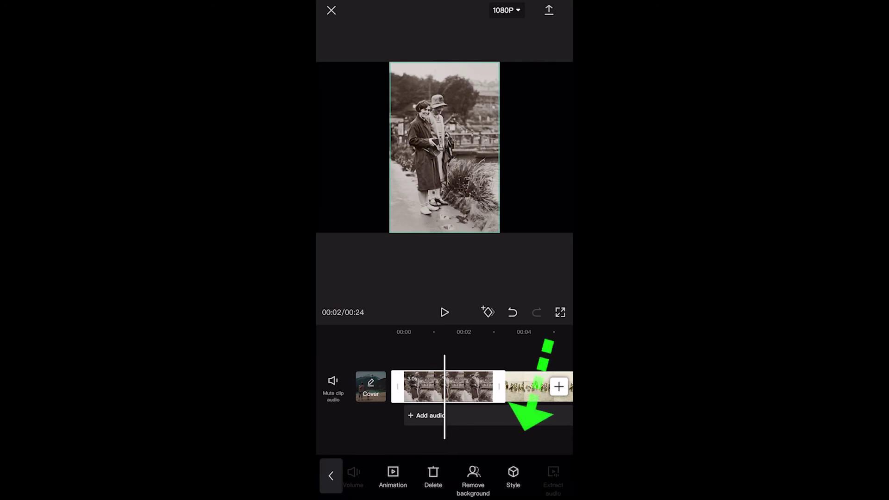
pyautogui.click(513, 477)
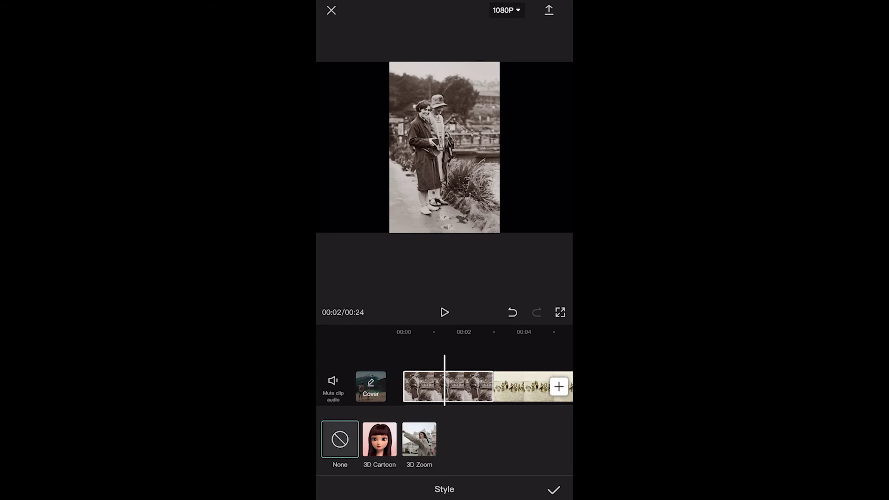
pyautogui.click(418, 440)
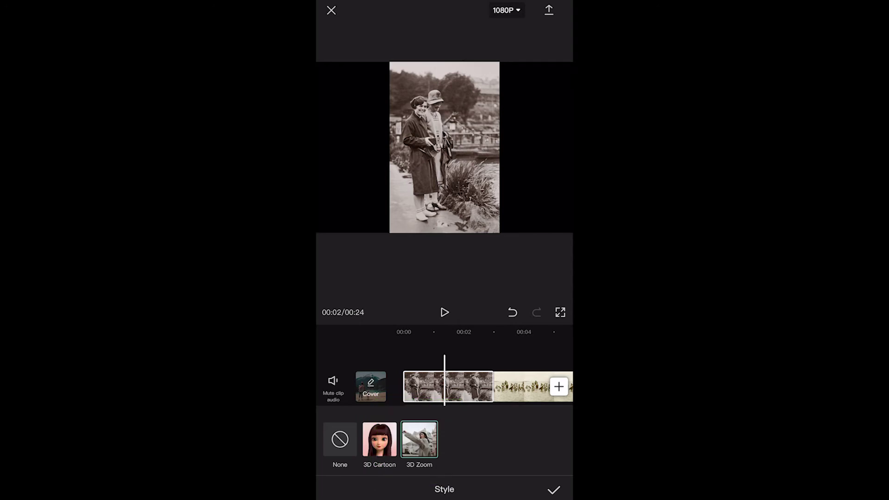
pyautogui.moveTo(430, 387); pyautogui.dragTo(472, 387)
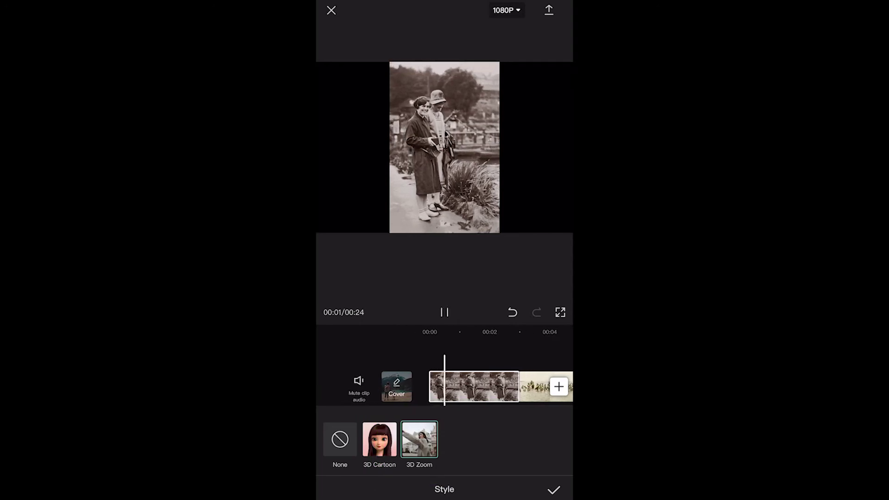
pyautogui.click(418, 439)
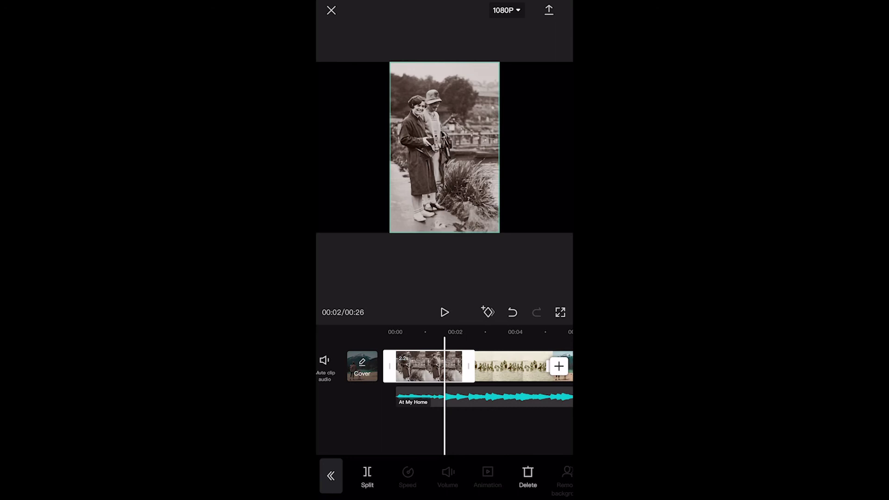
# Step: Shorten the vintage two-person and beach group clips, checking the timing by playback
pyautogui.moveTo(490, 366); pyautogui.dragTo(452, 367)
pyautogui.click(445, 312)
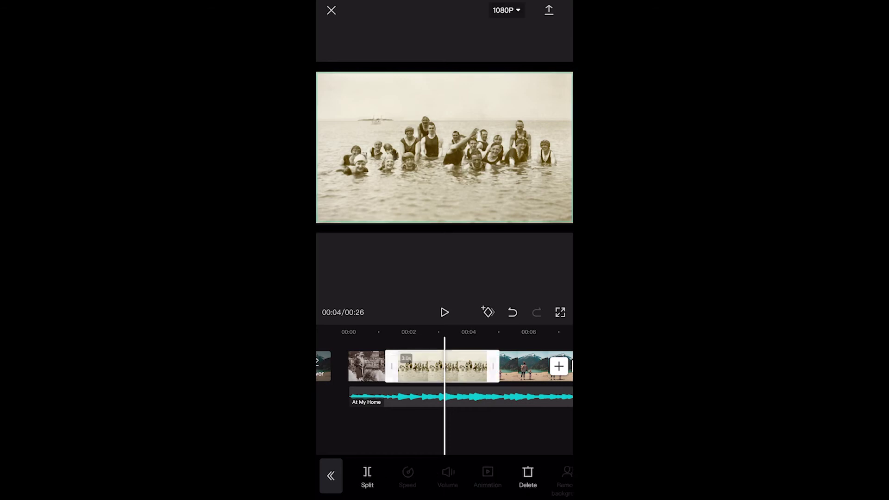
pyautogui.moveTo(495, 366); pyautogui.dragTo(453, 365)
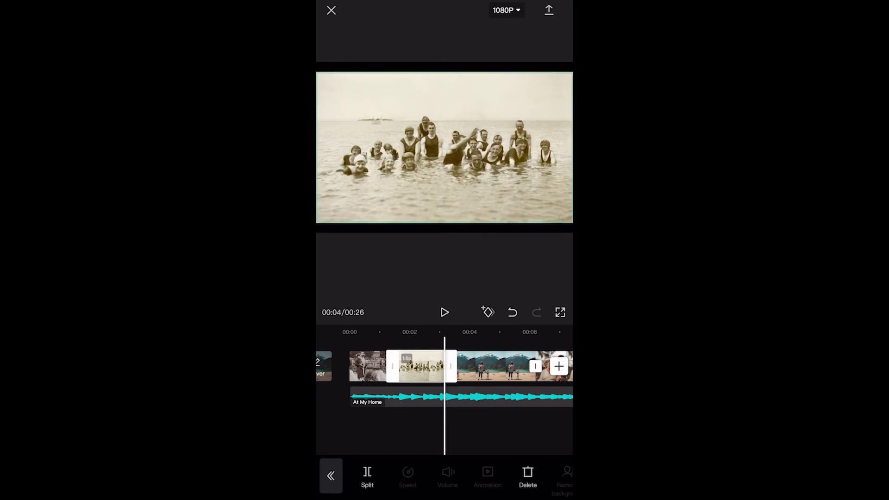
pyautogui.click(445, 312)
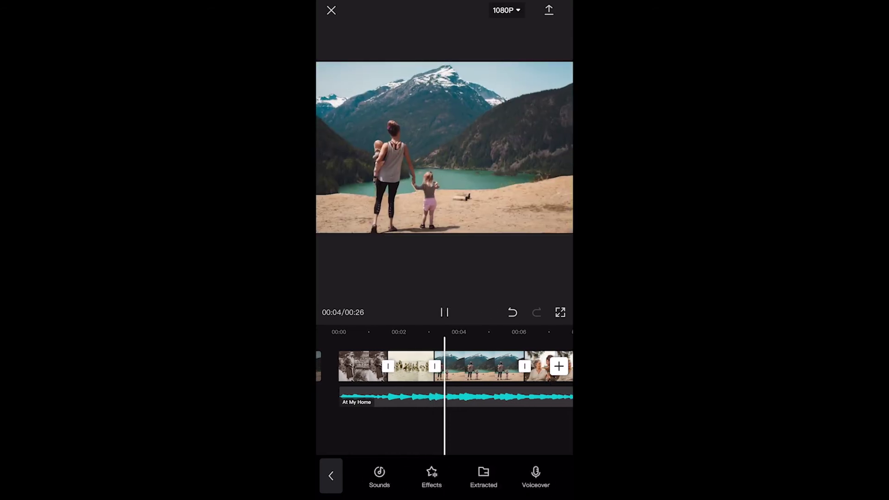
# Step: Stop at the mountain lake clip, select it and preview it
pyautogui.click(445, 312)
pyautogui.click(465, 366)
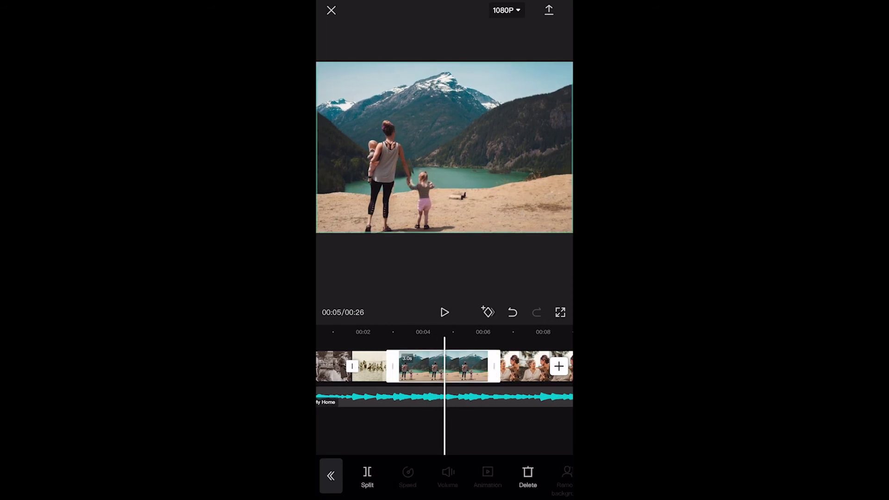
pyautogui.click(444, 312)
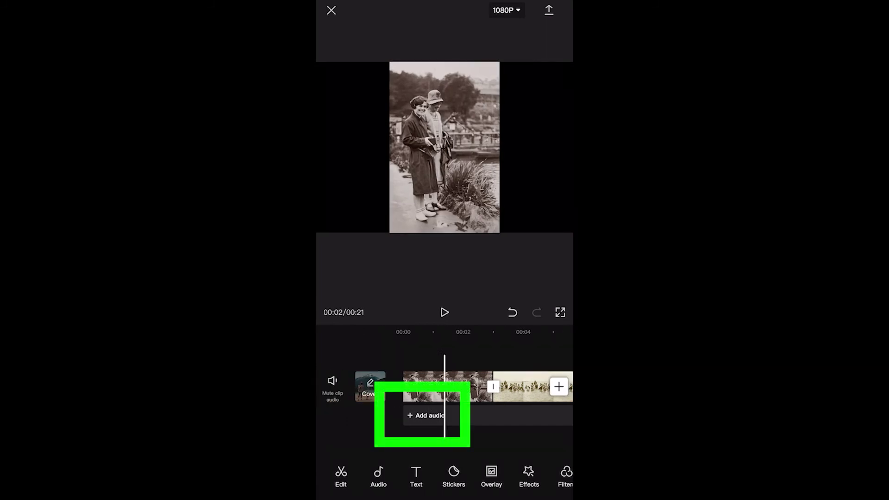
# Step: Bring up the audio options and browse the Sounds library for background music
pyautogui.click(425, 415)
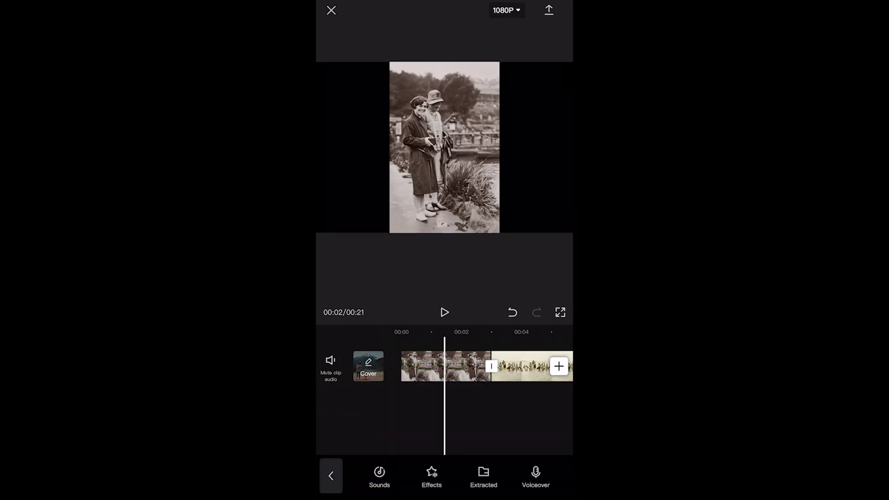
pyautogui.click(379, 476)
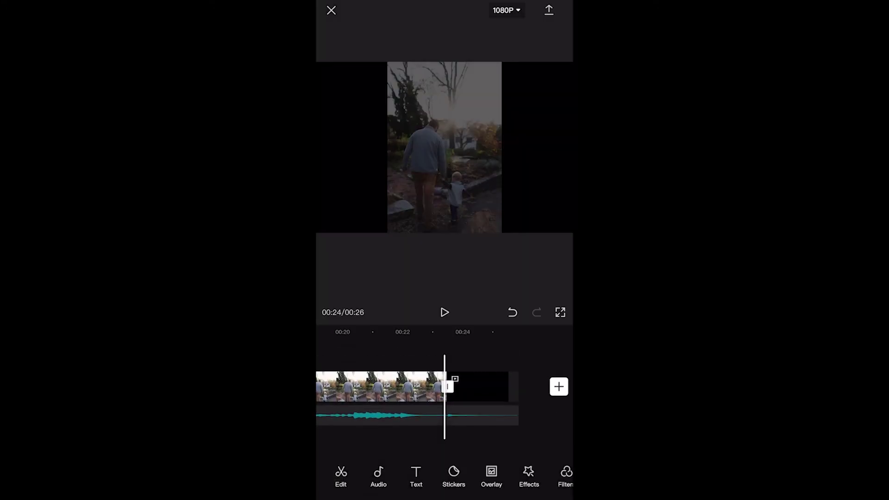
# Step: Apply the Basic Black Fade transition at the cut before the closing clip
pyautogui.click(448, 388)
pyautogui.hscroll(4, 445, 406)
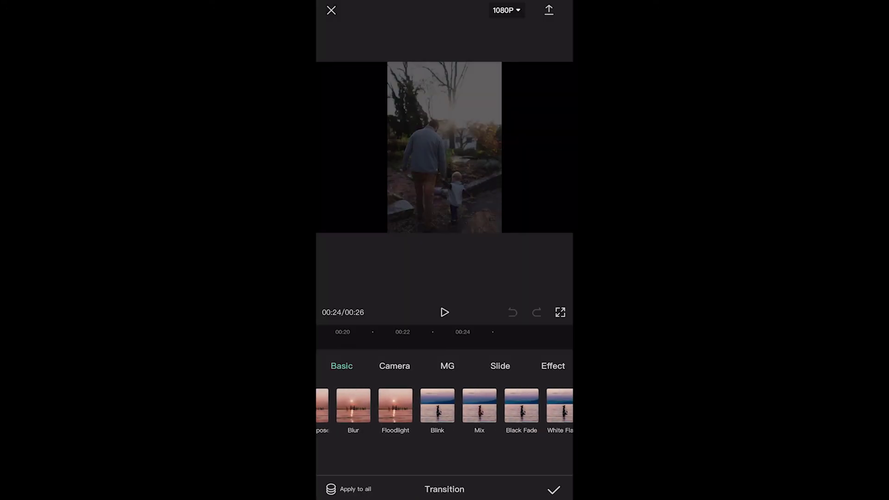
pyautogui.click(495, 406)
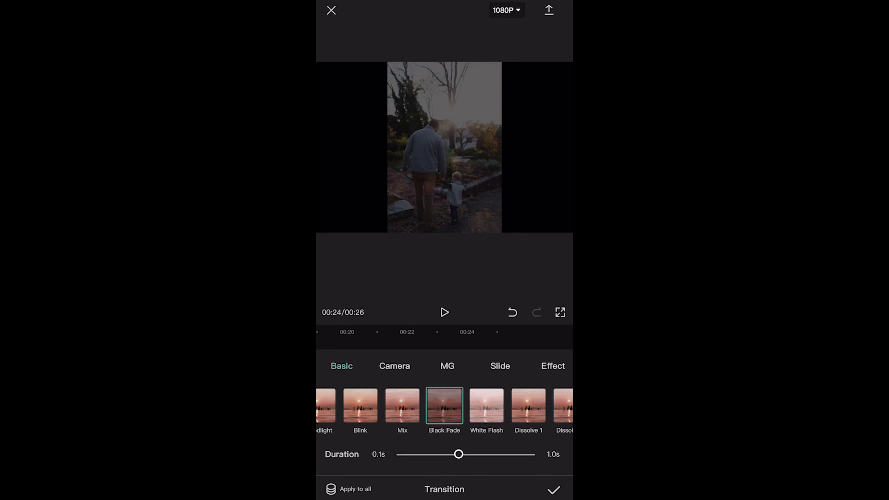
pyautogui.click(554, 489)
# Step: Replay the last few seconds to check the fade to black
pyautogui.click(444, 312)
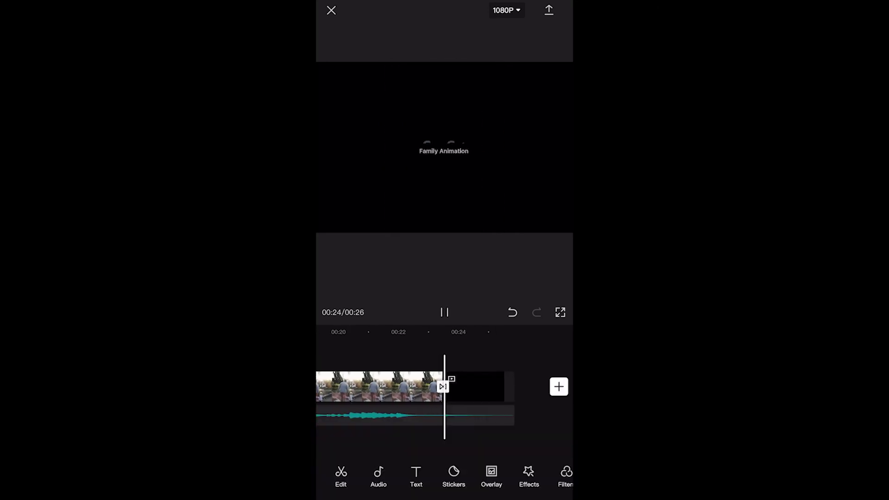
pyautogui.moveTo(389, 387); pyautogui.dragTo(444, 387)
pyautogui.click(444, 312)
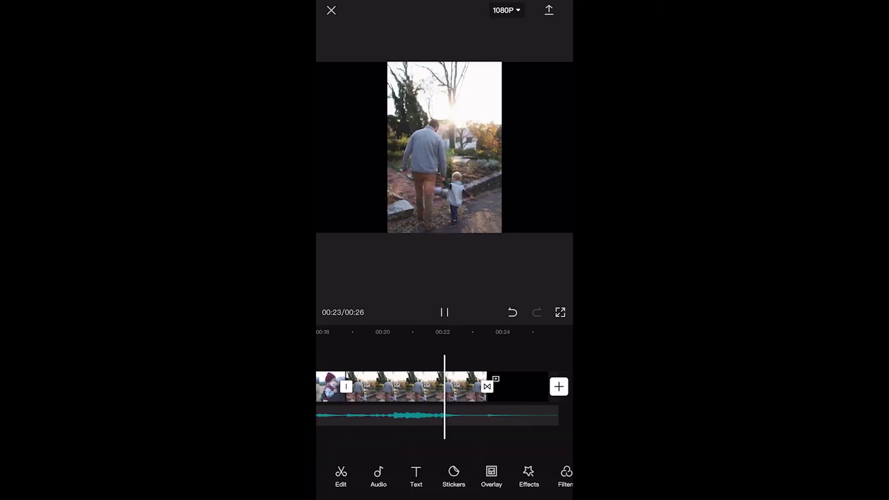